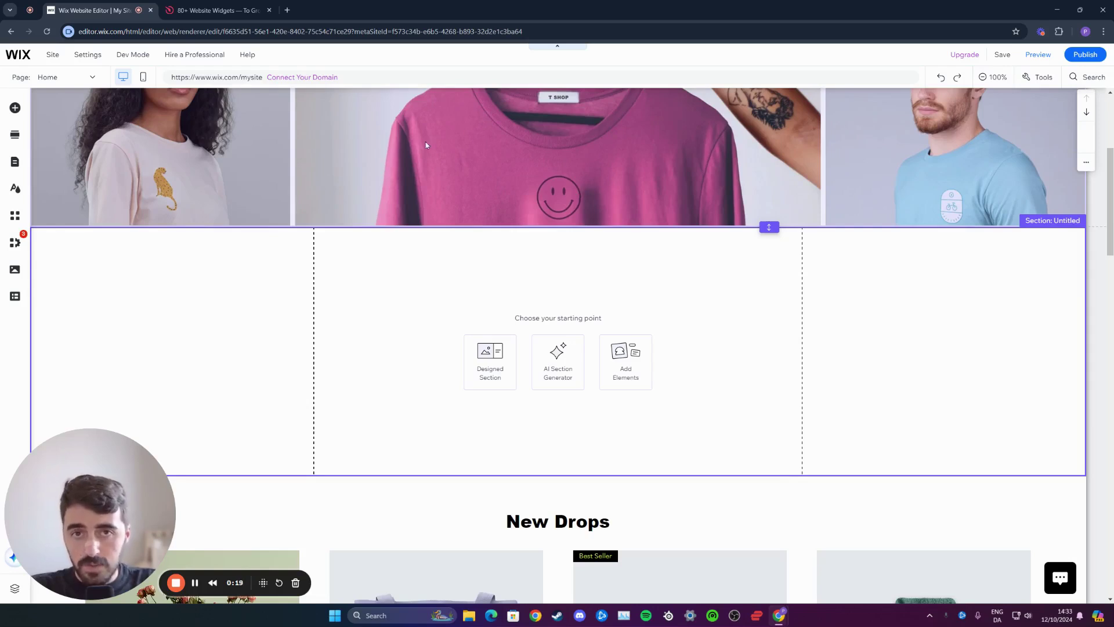
# Step: Switch to the Elfsight '80+ Website Widgets' browser tab
pyautogui.click(225, 5)
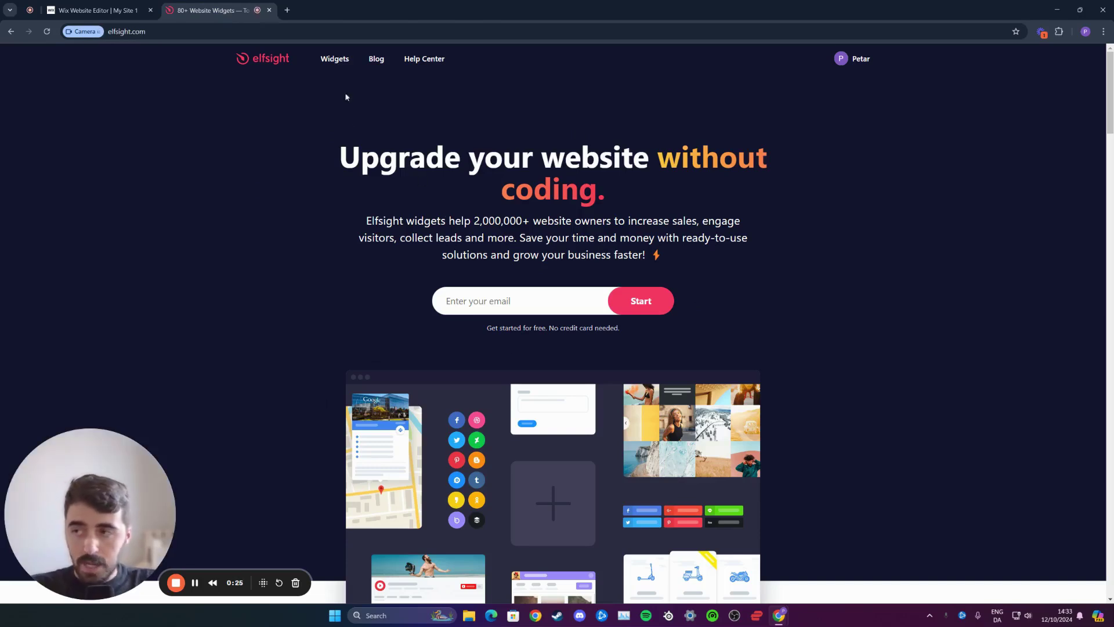
# Step: Open the Airbnb Reviews page from the Reviews column of the Widgets menu
pyautogui.moveTo(332, 65)
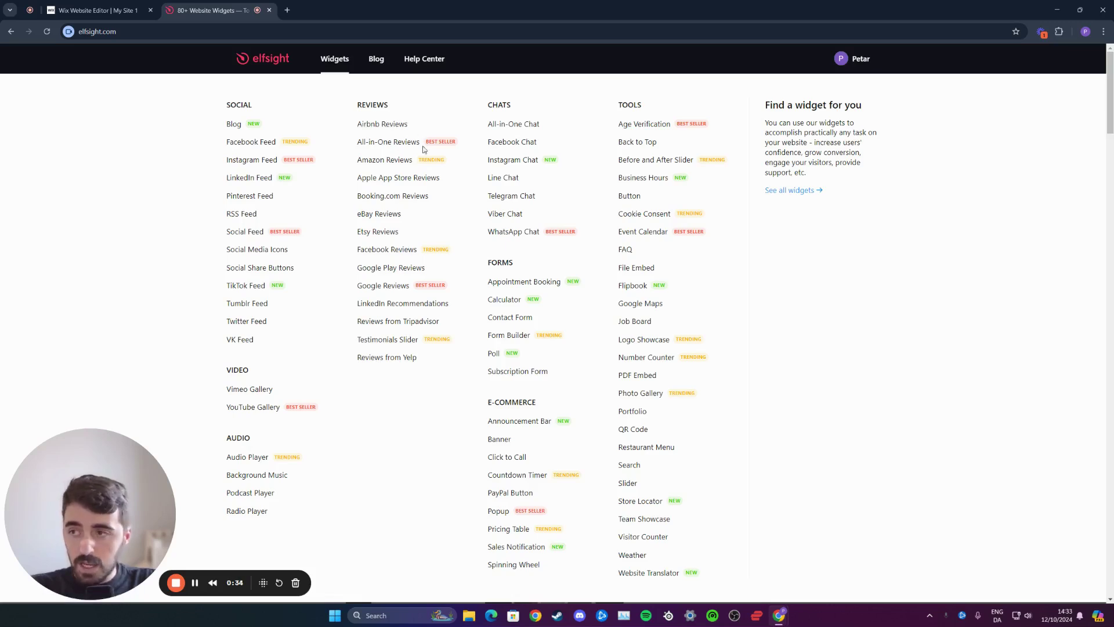
pyautogui.click(400, 125)
# Step: Browse the templates, preview Floating Badge, then return to the Carousel Widget template
pyautogui.scroll(-2, 422, 248)
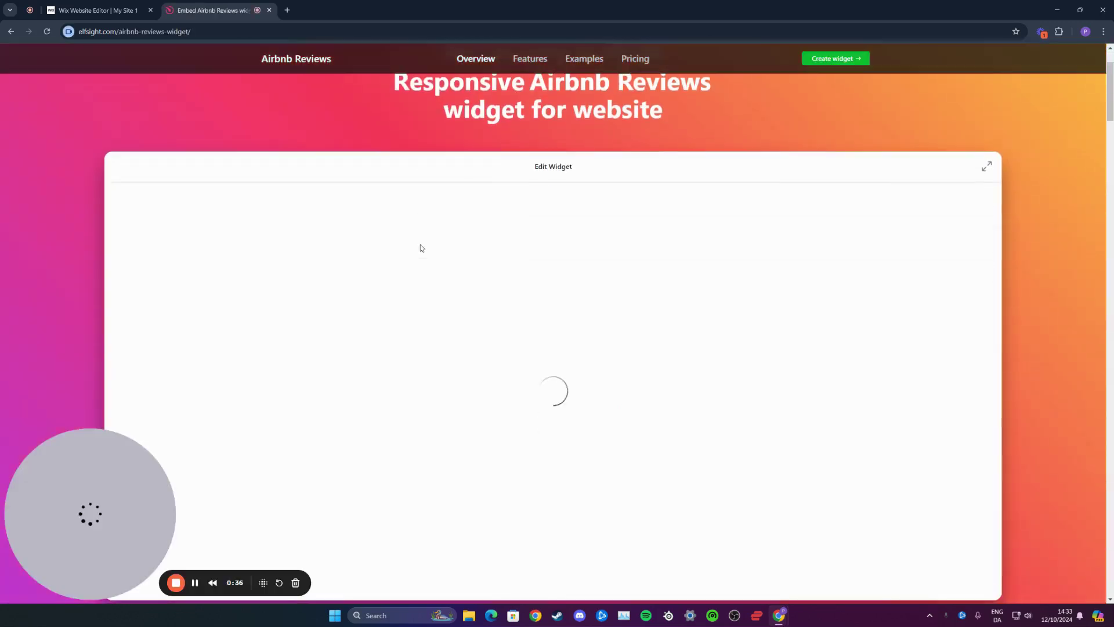
pyautogui.scroll(-3, 422, 248)
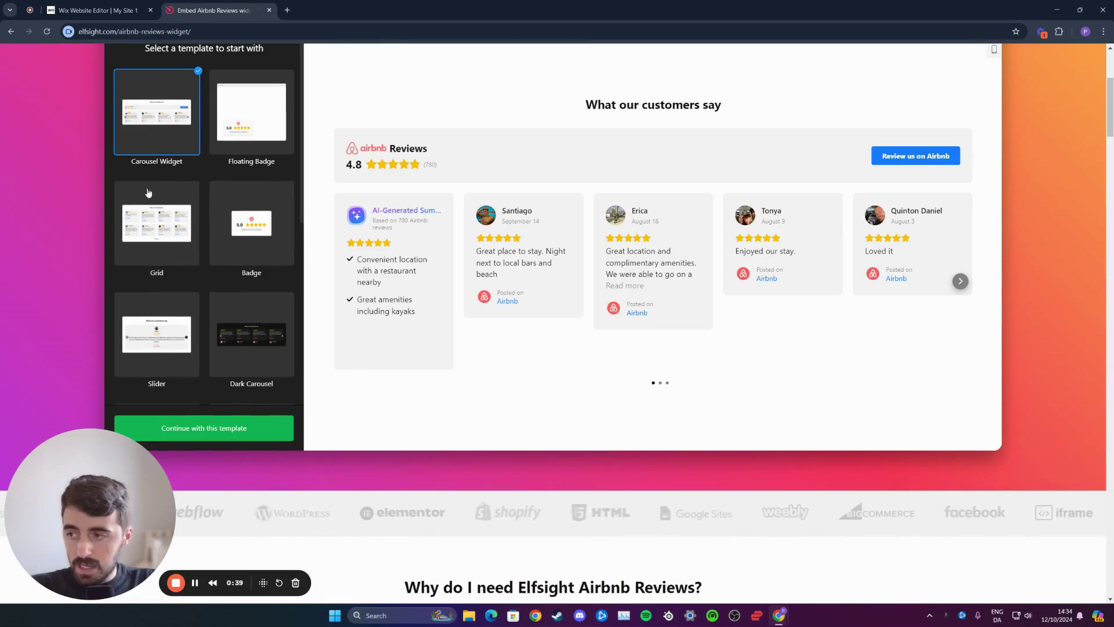
pyautogui.scroll(-5, 148, 193)
pyautogui.scroll(2, 339, 278)
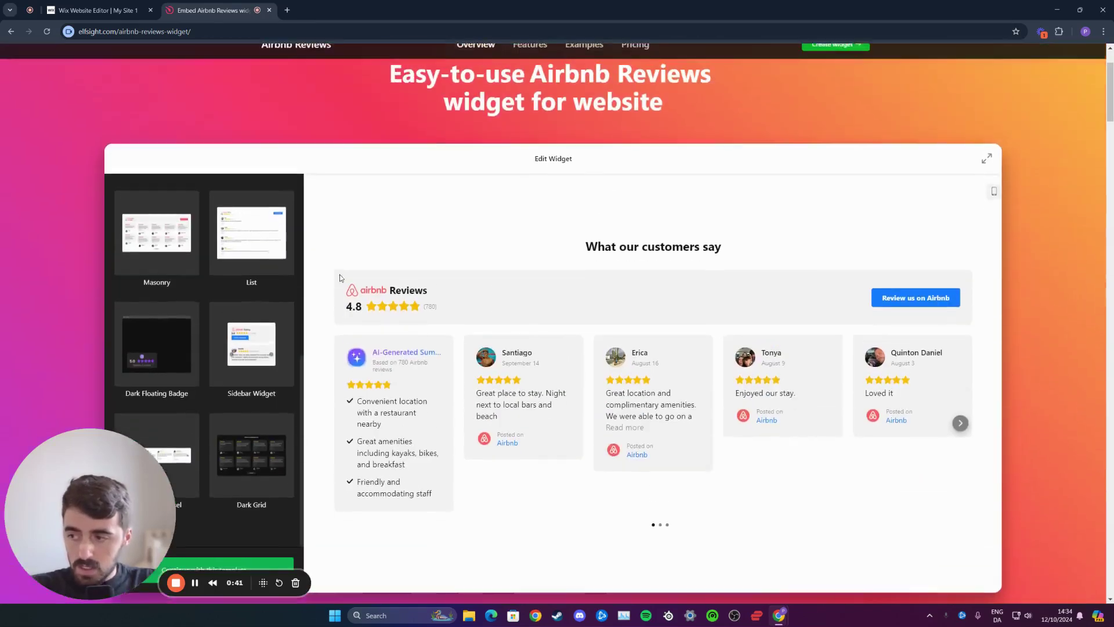
pyautogui.scroll(5, 225, 287)
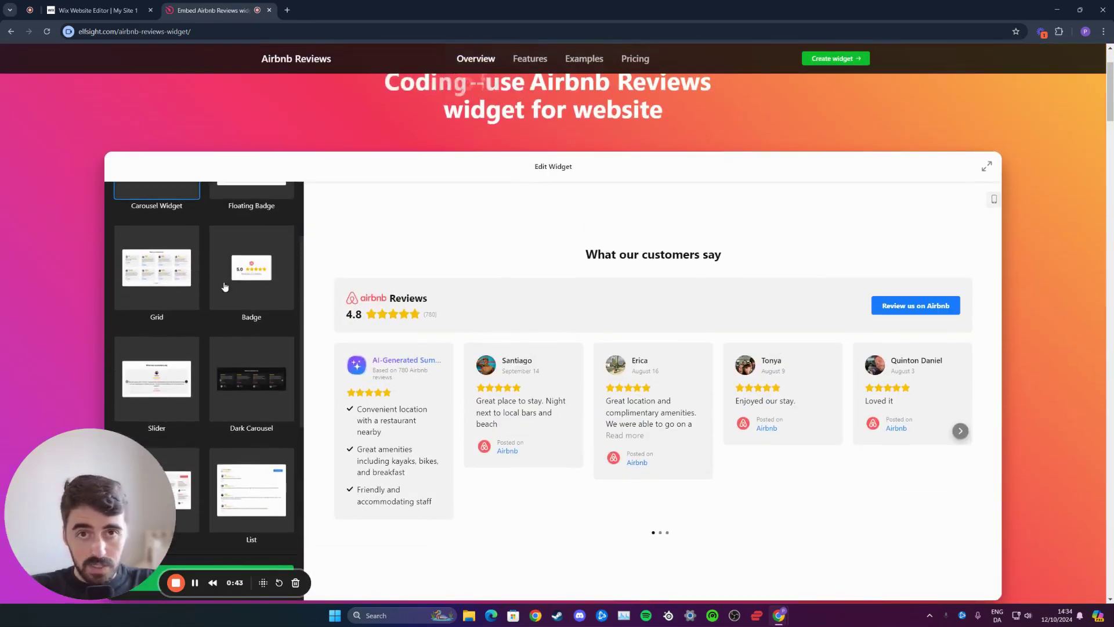
pyautogui.scroll(2, 162, 300)
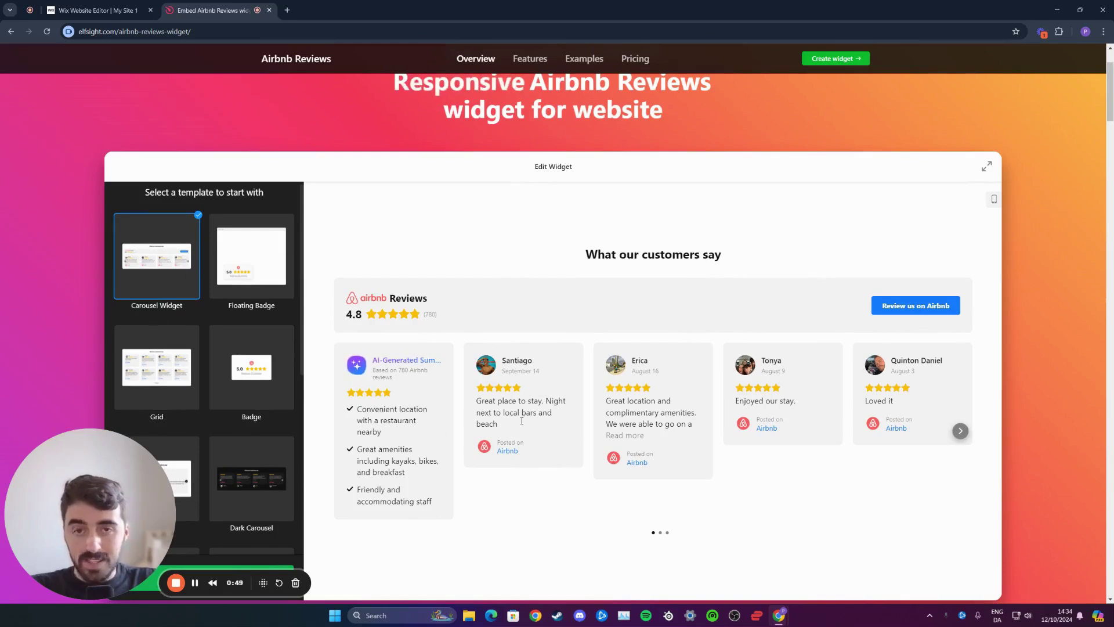
pyautogui.click(220, 260)
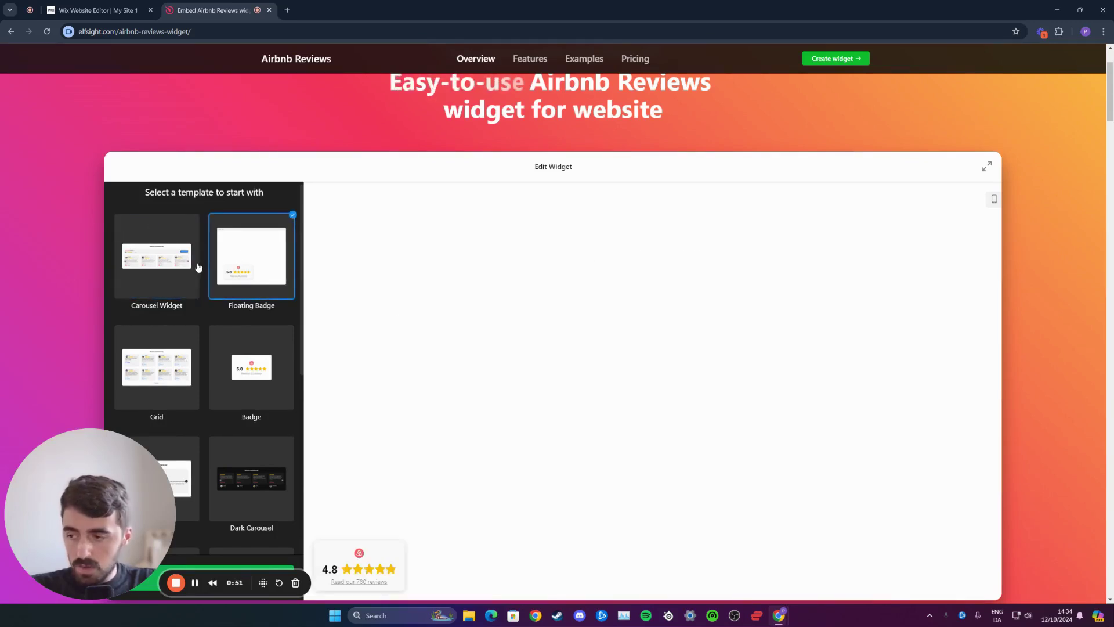
pyautogui.click(185, 284)
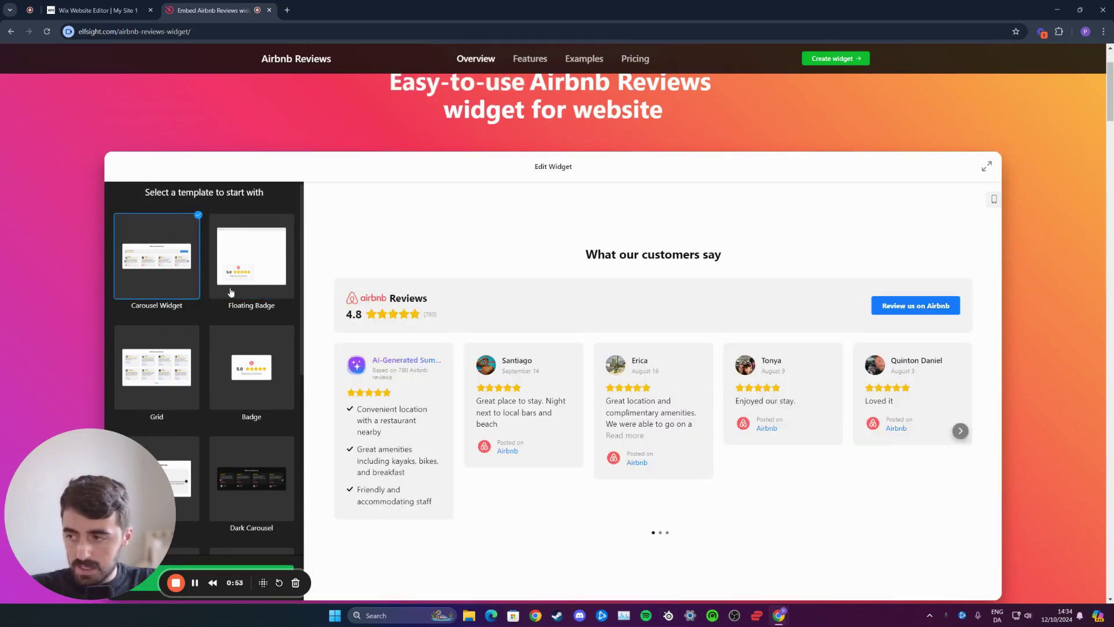
pyautogui.scroll(-1, 567, 423)
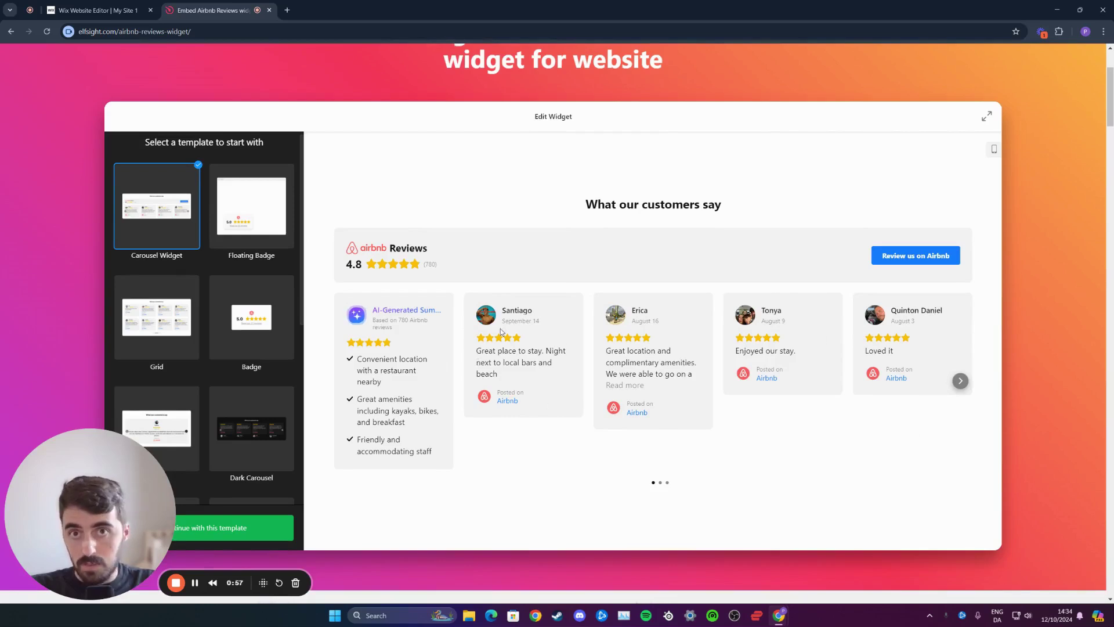
pyautogui.moveTo(112, 484); pyautogui.dragTo(113, 363)
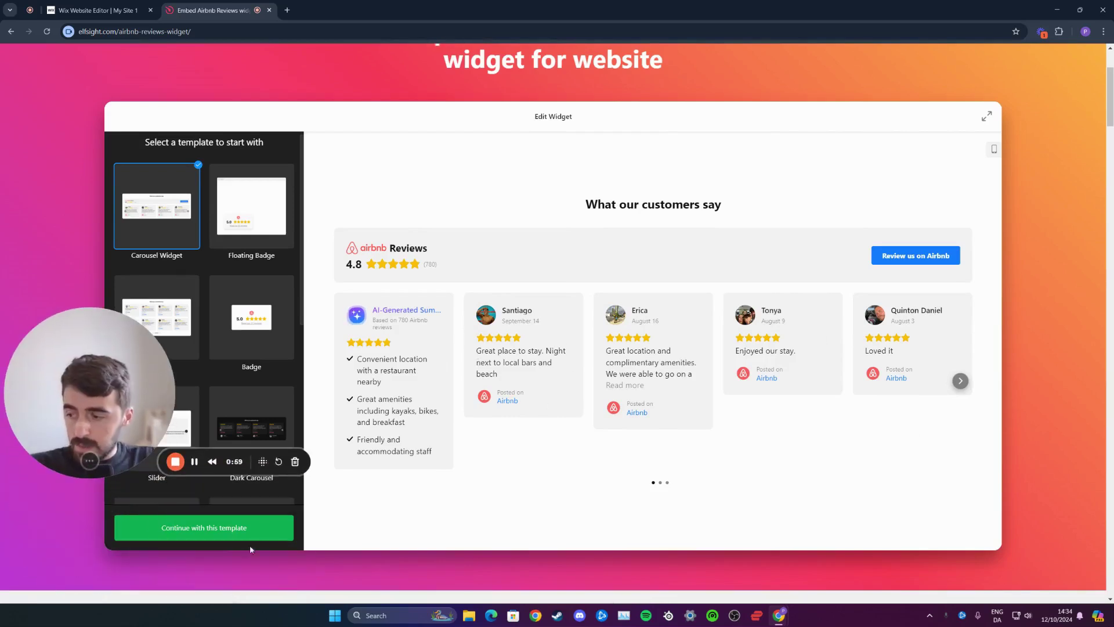
# Step: Continue with the carousel template and paste your Airbnb listing URL as the review source
pyautogui.click(187, 527)
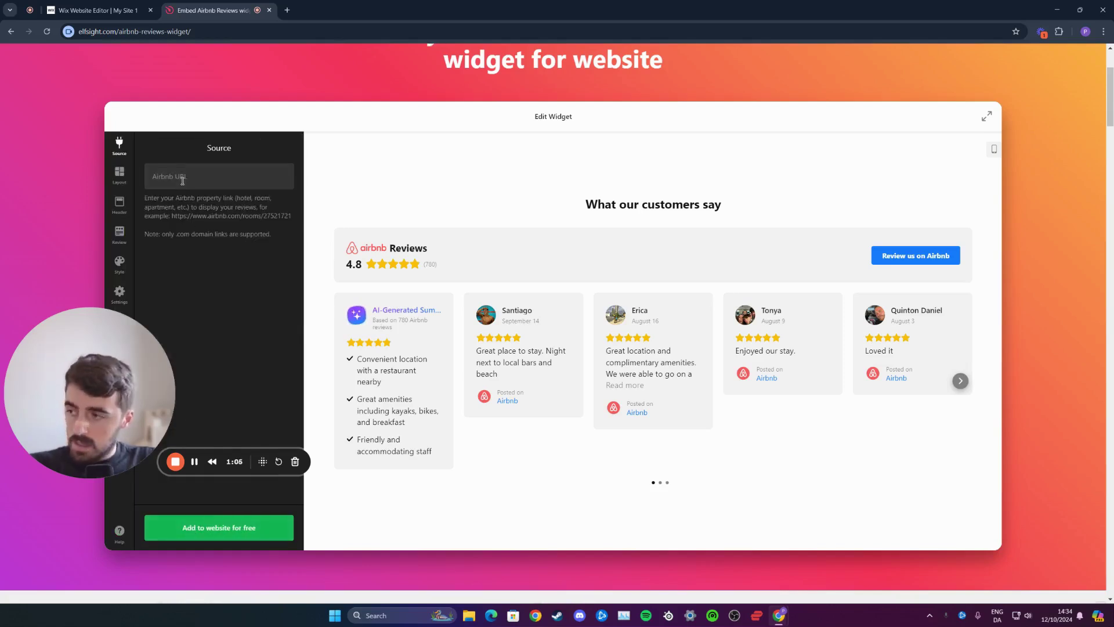
pyautogui.click(182, 181)
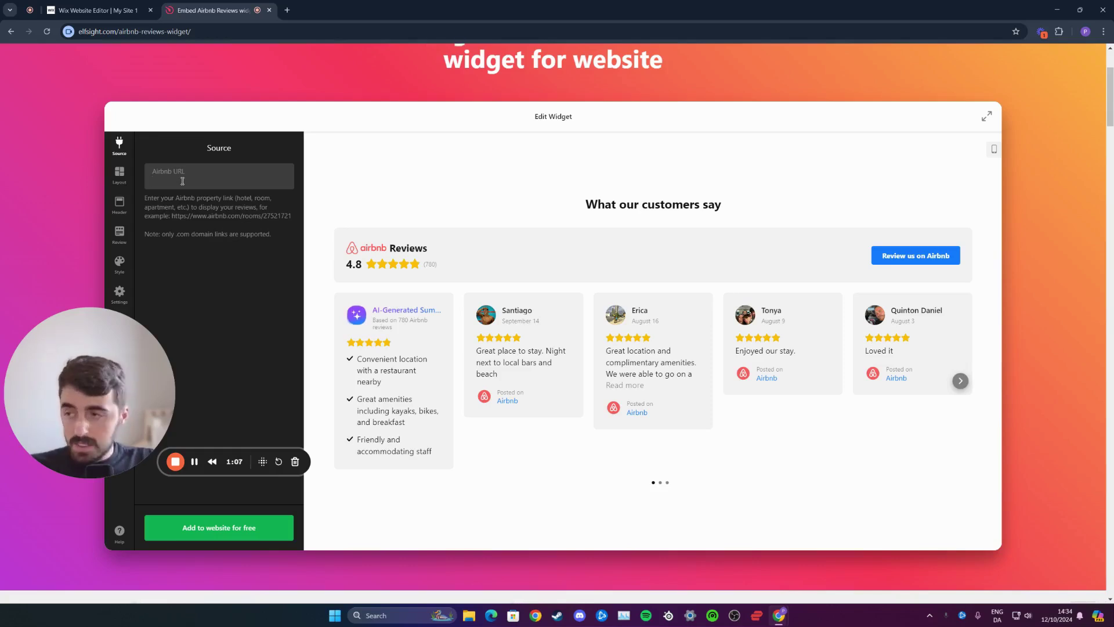
pyautogui.hotkey('ctrl', 'v')
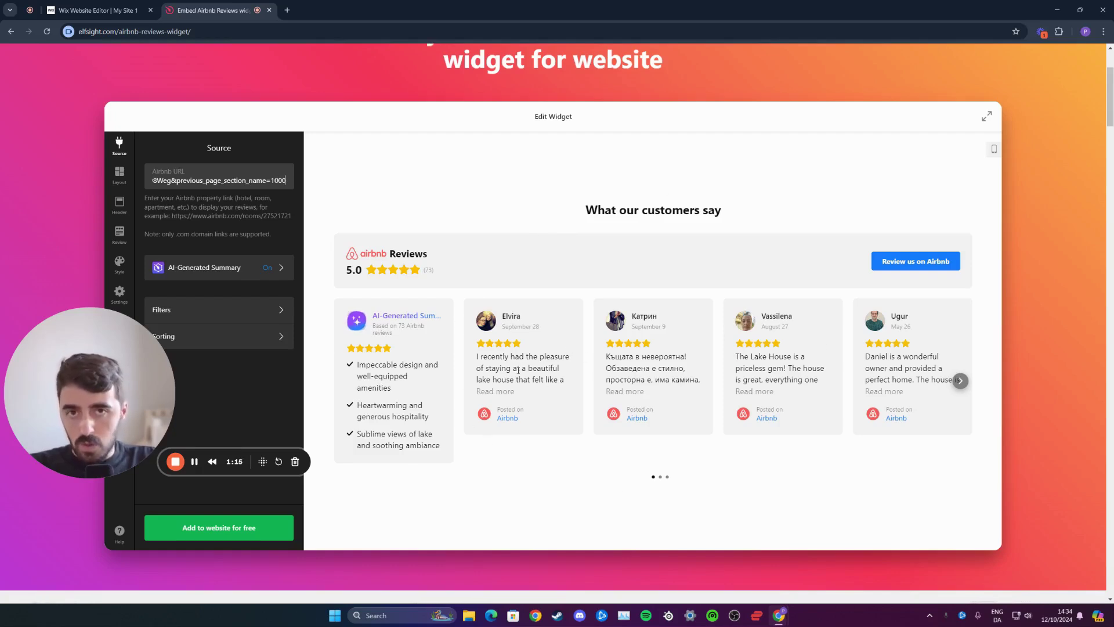
pyautogui.click(73, 307)
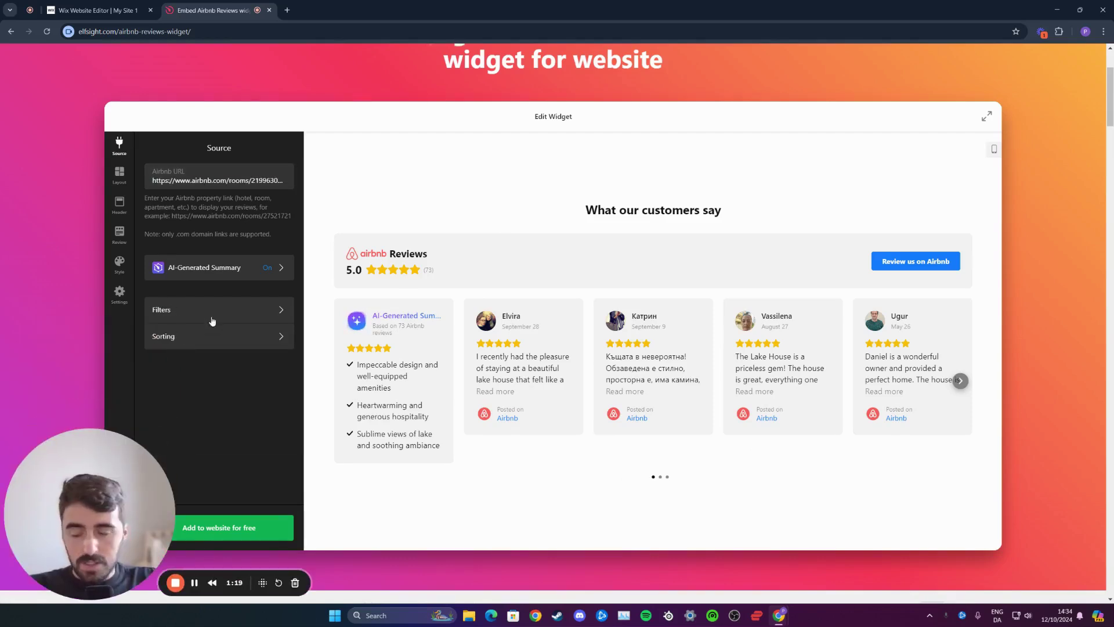
pyautogui.click(189, 310)
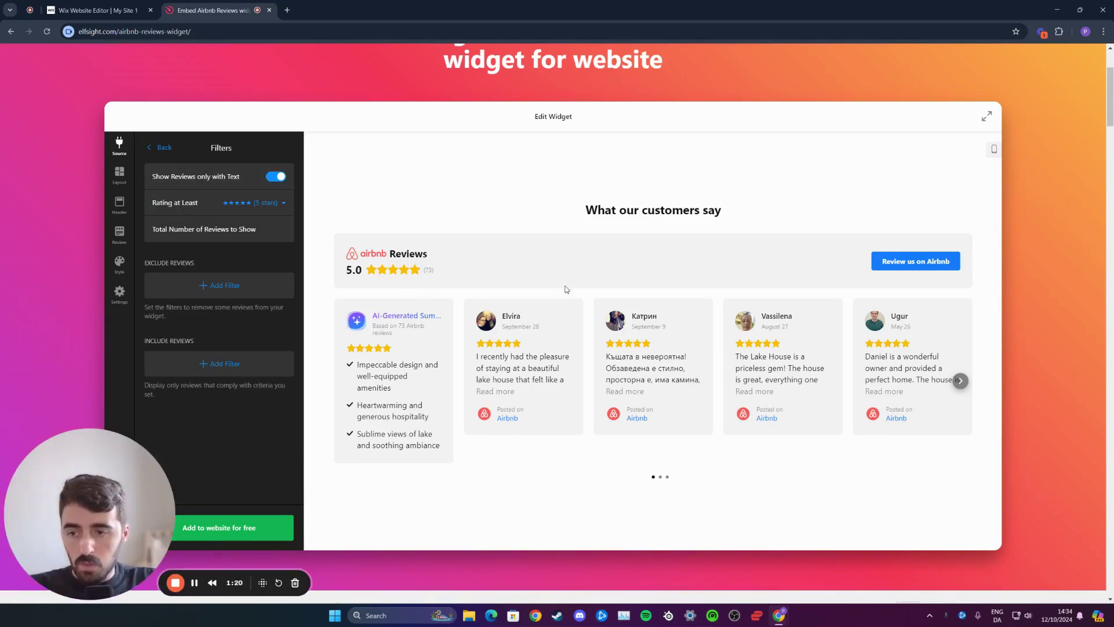
pyautogui.click(160, 148)
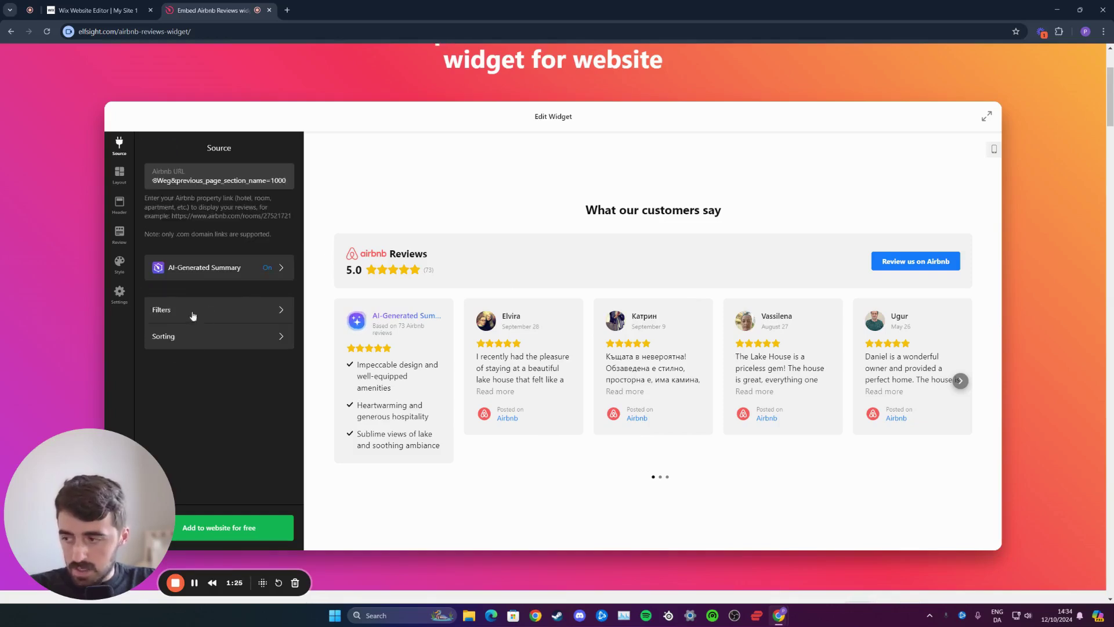
pyautogui.click(279, 413)
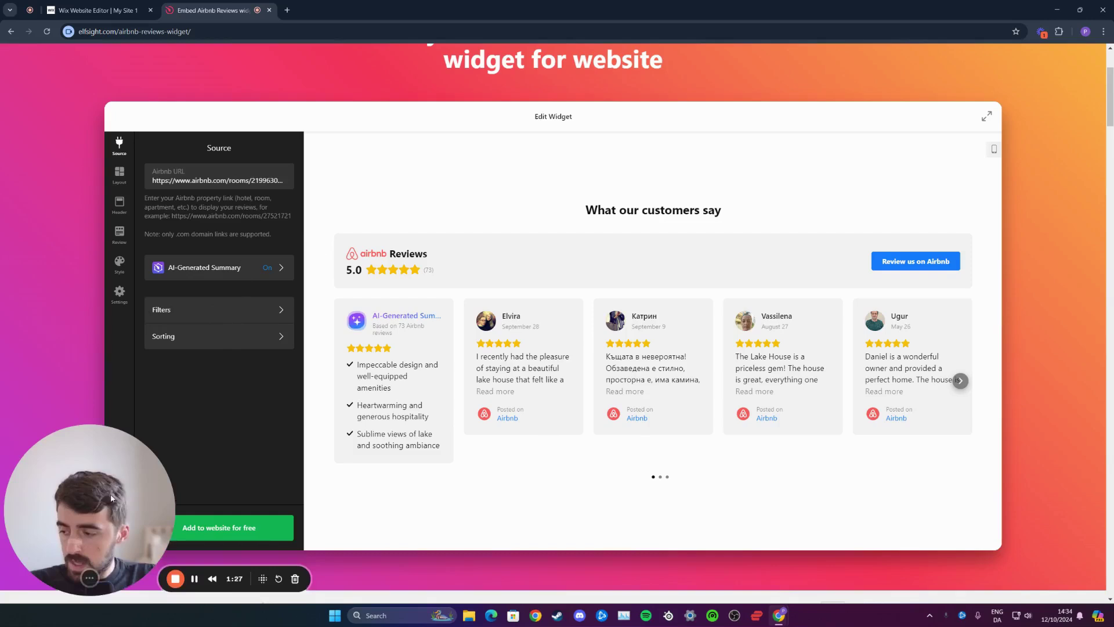
# Step: Add the widget to the website and publish it from the Elfsight editor
pyautogui.click(230, 531)
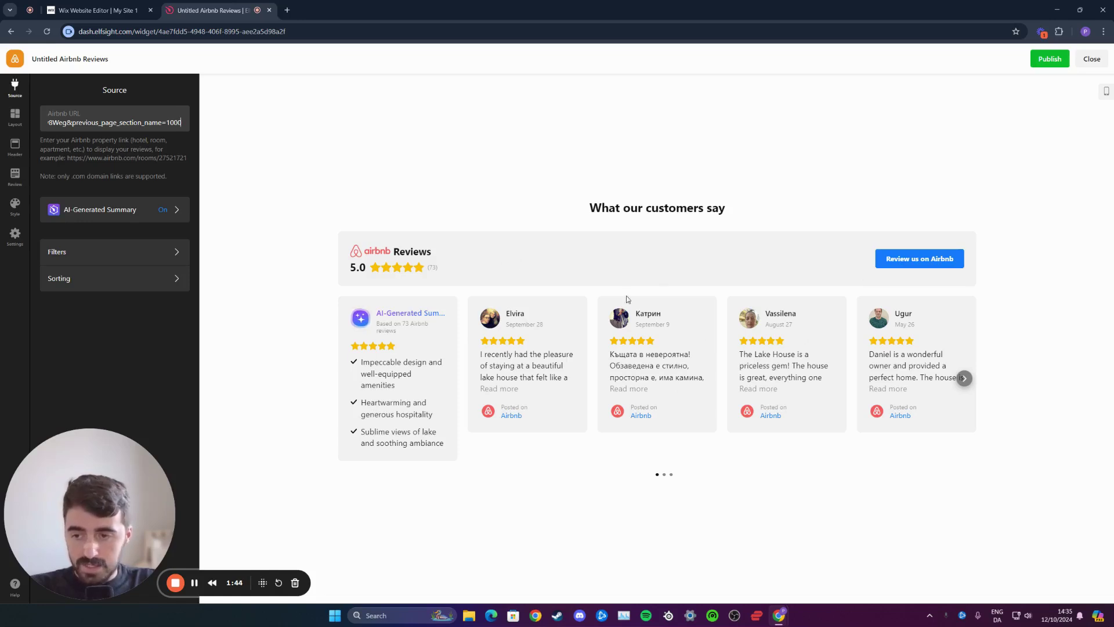
pyautogui.click(1050, 60)
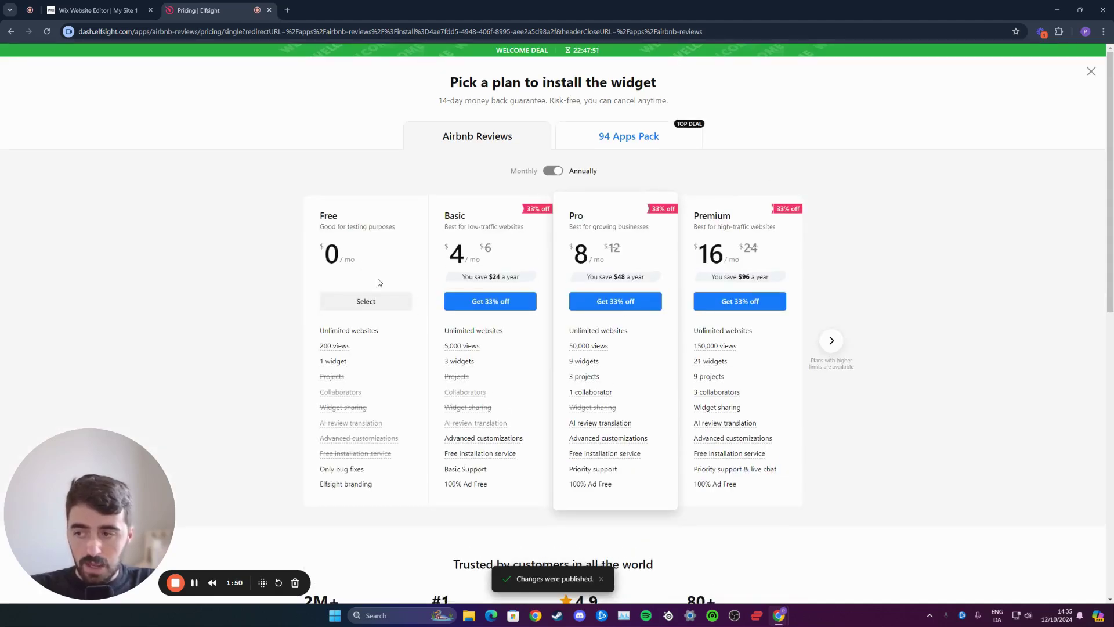
# Step: Select the Free plan and copy the widget's embed code
pyautogui.moveTo(329, 364)
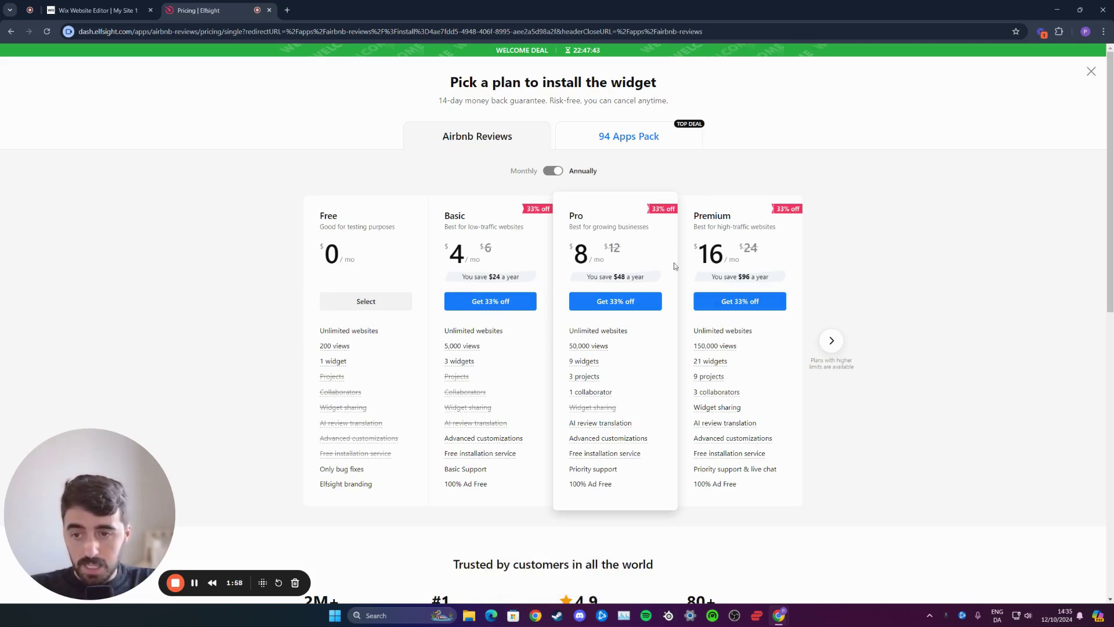
pyautogui.click(360, 303)
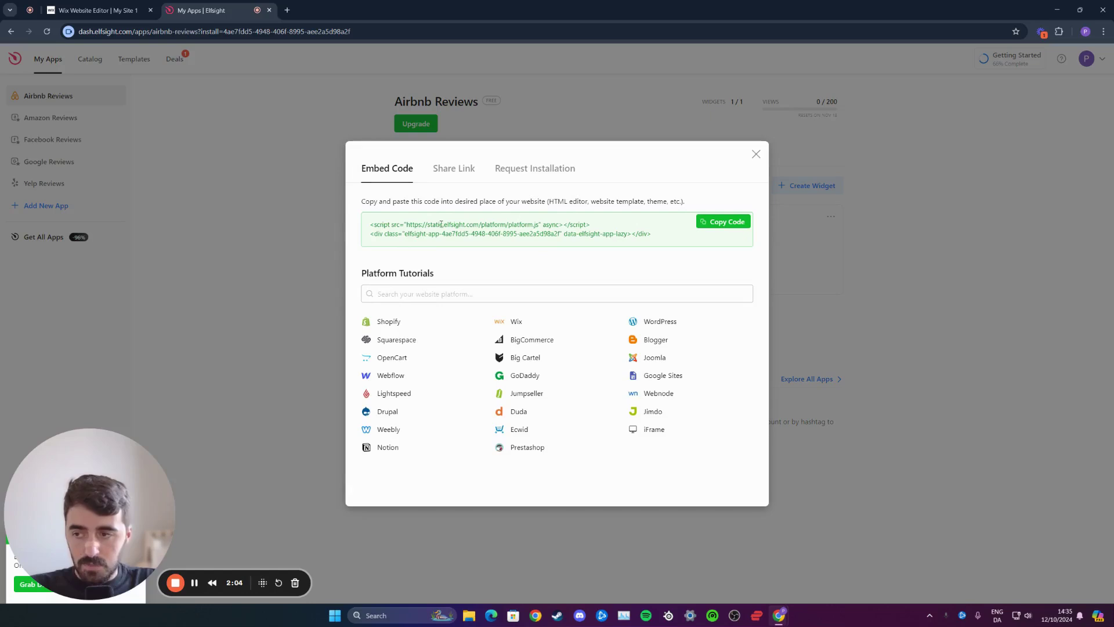
pyautogui.click(724, 227)
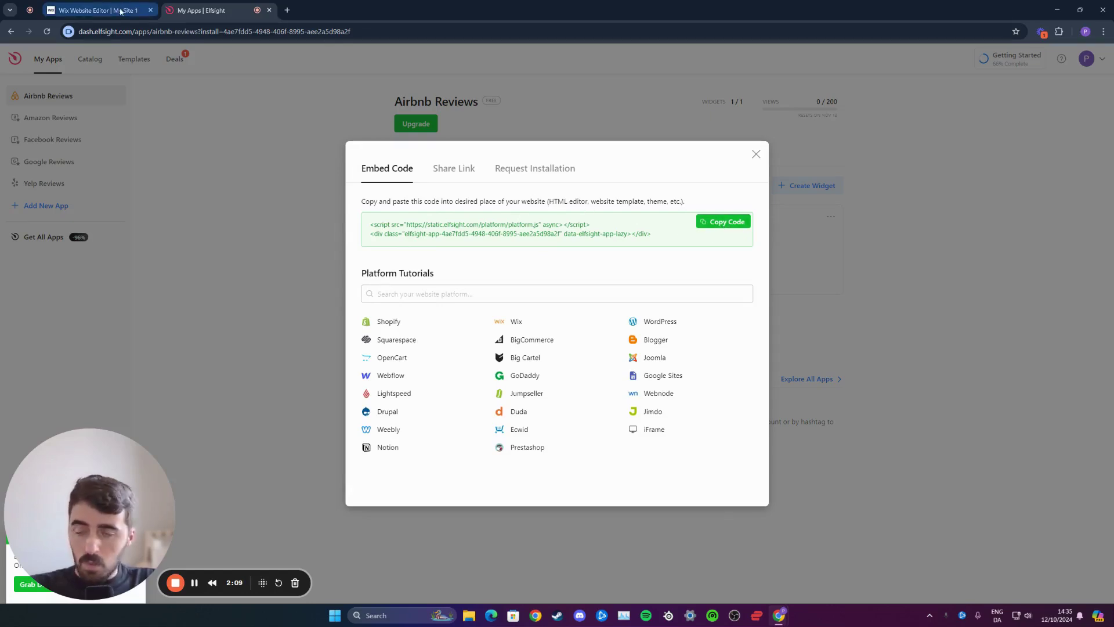
# Step: Back in Wix Editor, search for Embeds to show the Embed Code elements
pyautogui.click(96, 9)
pyautogui.scroll(-2, 525, 314)
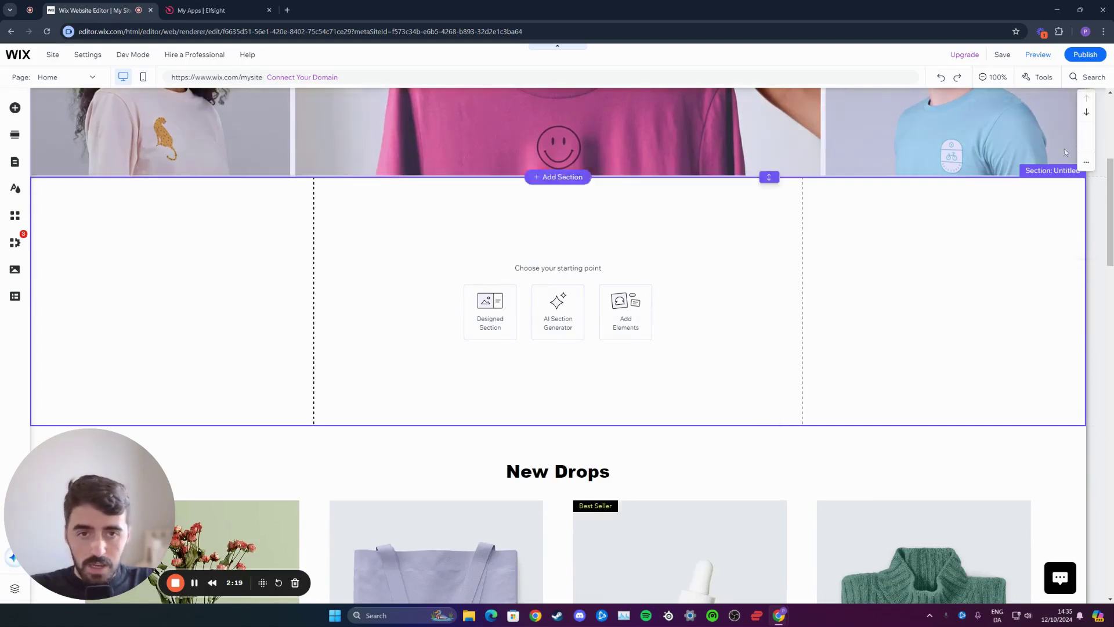
pyautogui.click(1090, 79)
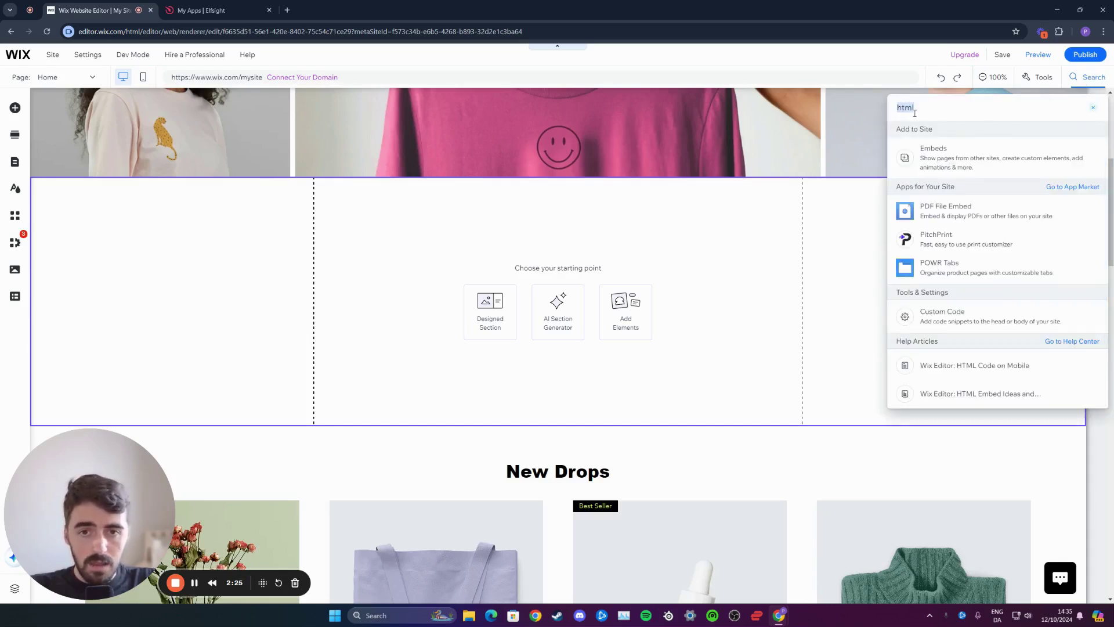
pyautogui.click(946, 160)
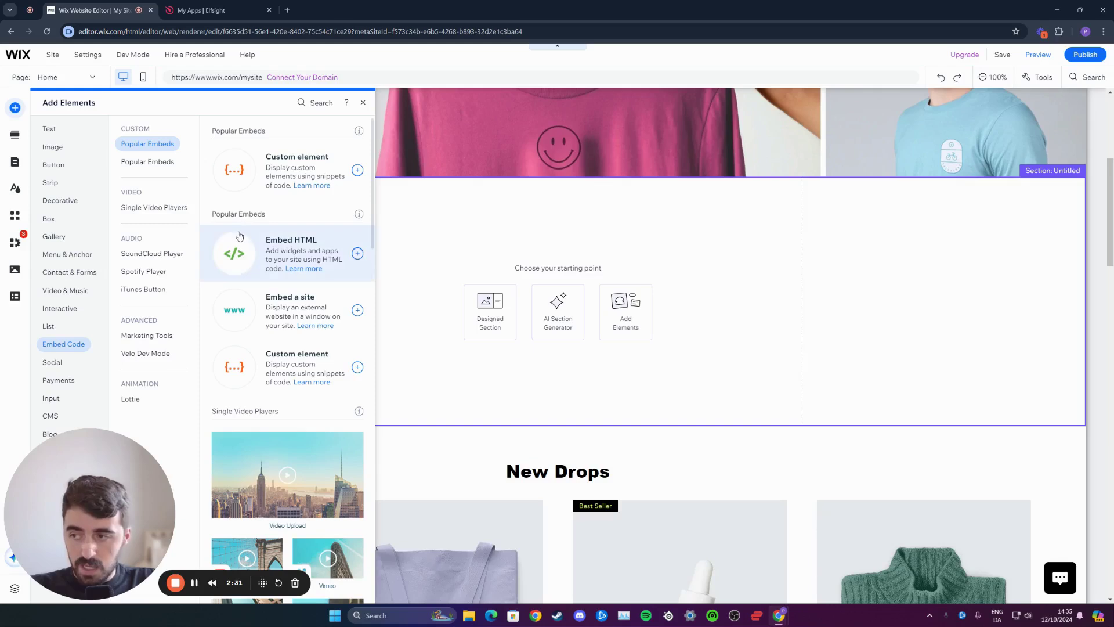
# Step: Add an Embed HTML element with the pasted Elfsight code and move it to the section's left guide
pyautogui.click(277, 253)
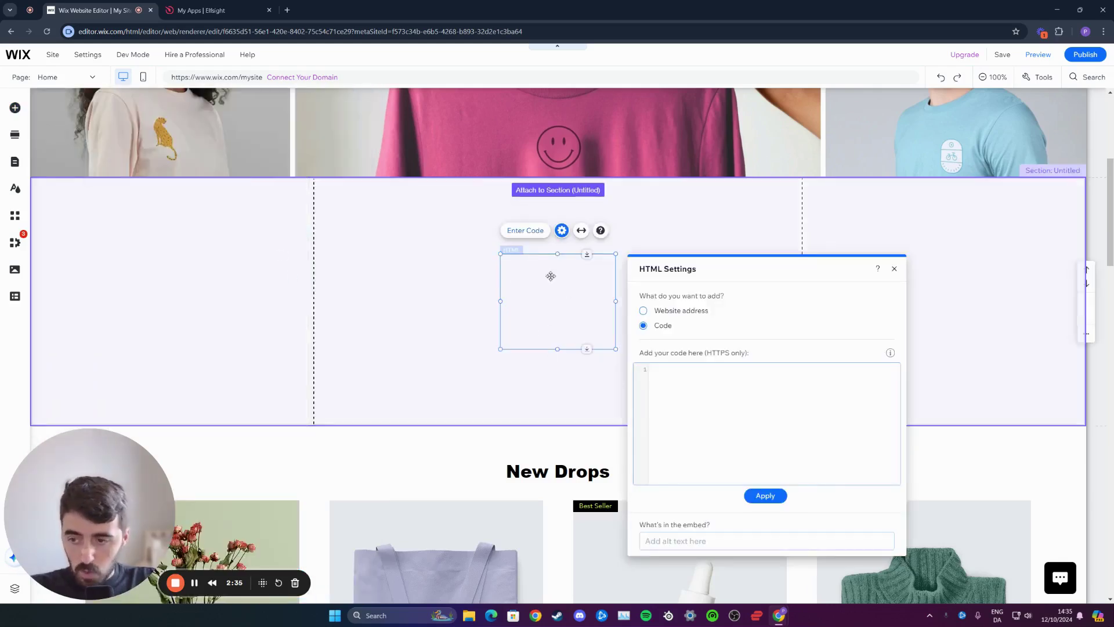
pyautogui.click(662, 366)
pyautogui.hotkey('ctrl', 'v')
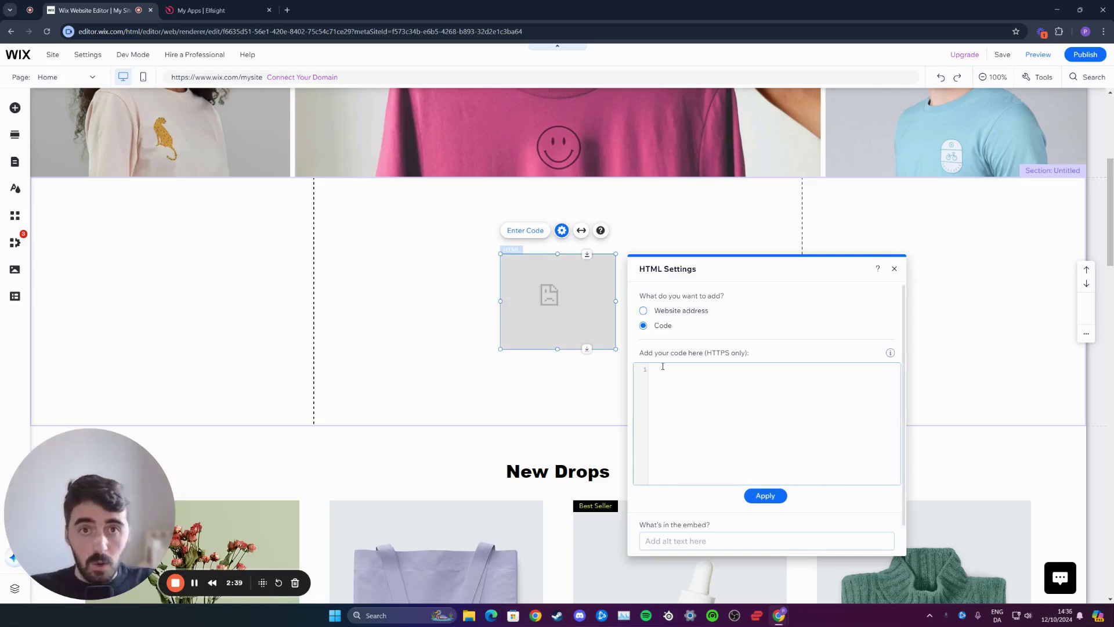
pyautogui.click(775, 497)
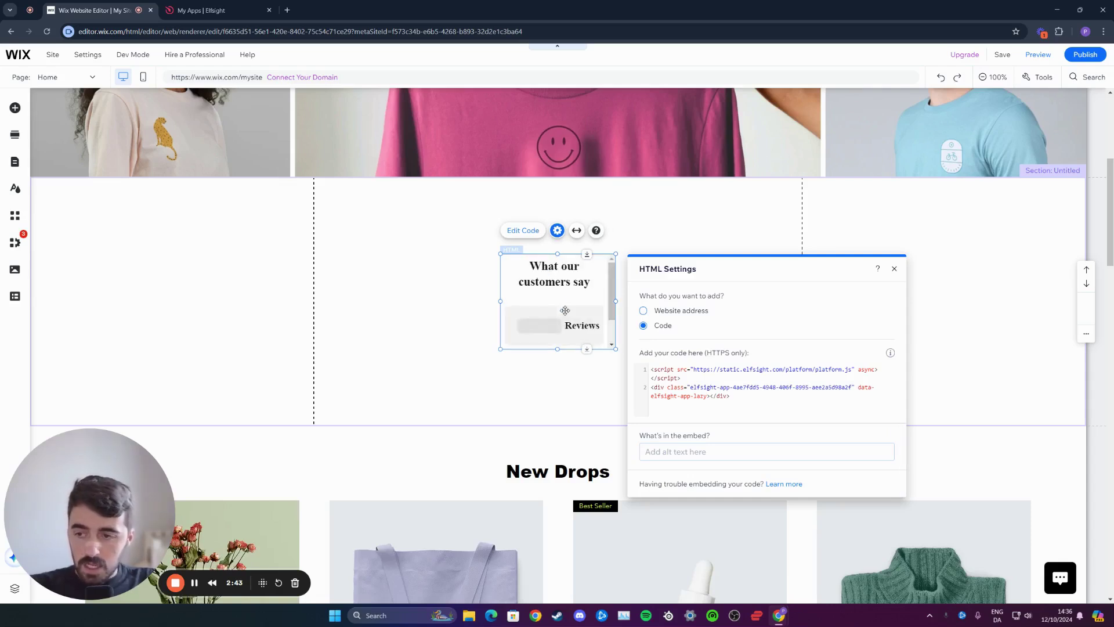
pyautogui.moveTo(565, 310); pyautogui.dragTo(381, 249)
# Step: Resize the reviews embed to about 1338×406 and center it above the New Drops products
pyautogui.click(708, 215)
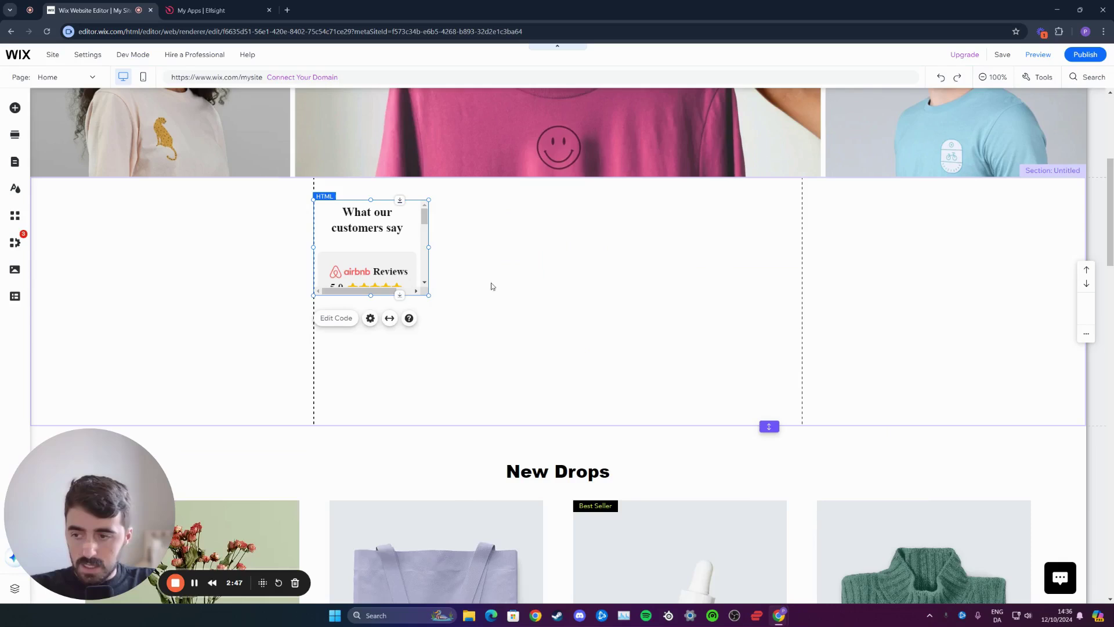
pyautogui.moveTo(430, 295); pyautogui.dragTo(981, 408)
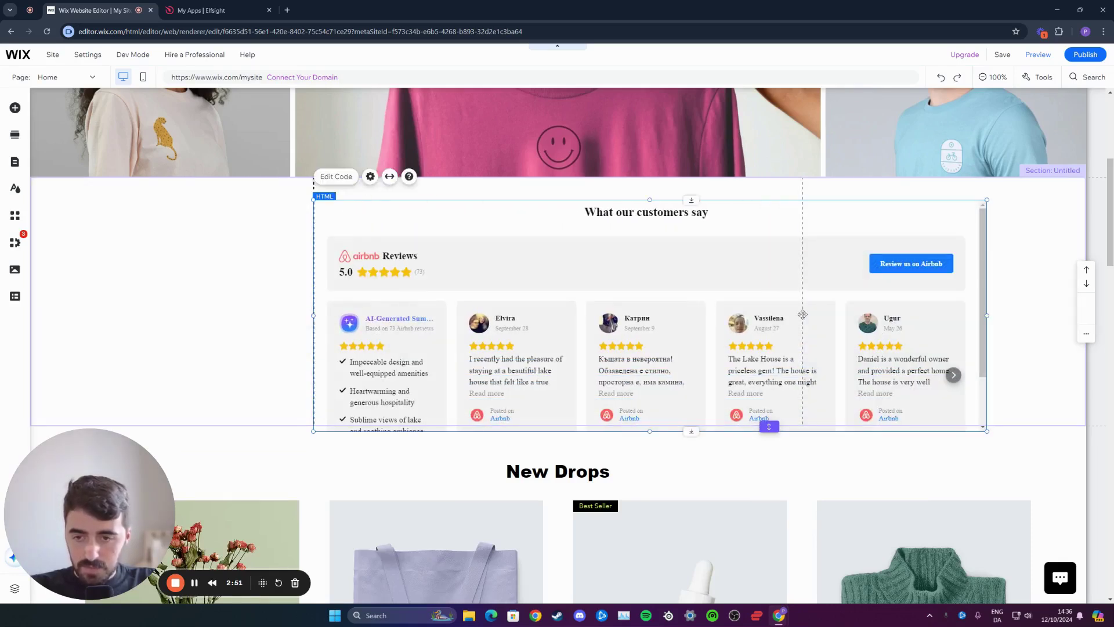
pyautogui.moveTo(802, 314); pyautogui.dragTo(748, 297)
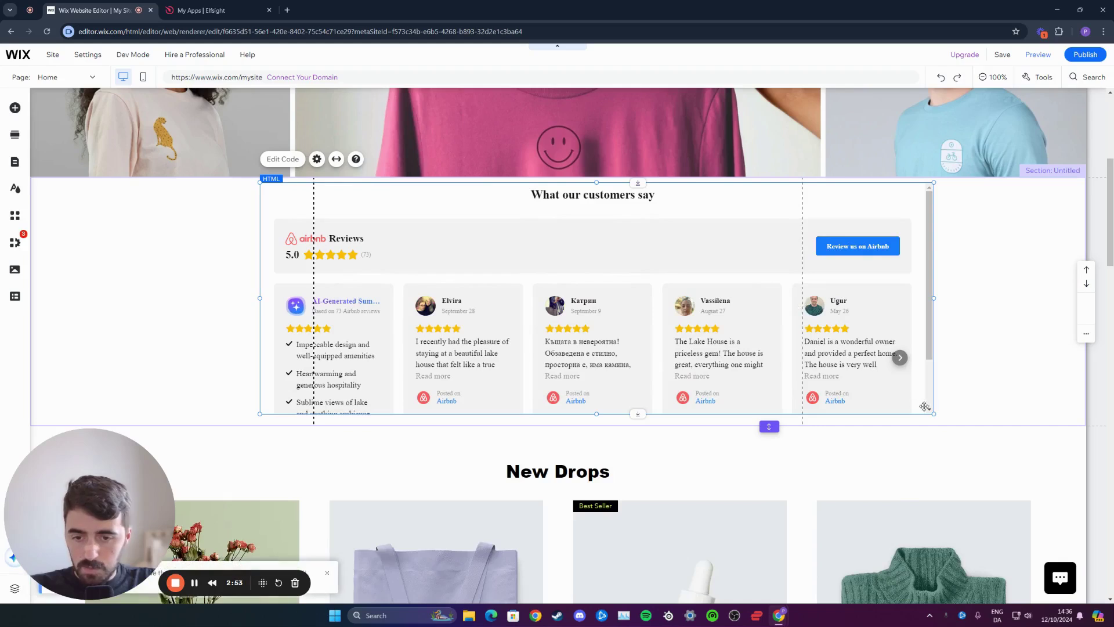
pyautogui.moveTo(934, 423); pyautogui.dragTo(934, 422)
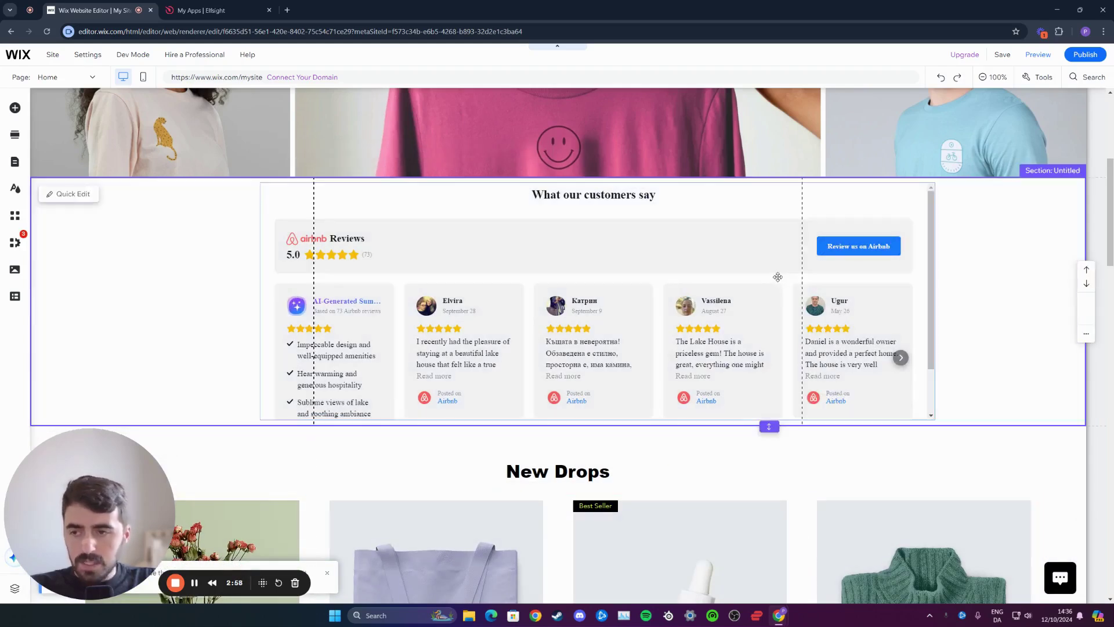
pyautogui.moveTo(774, 275); pyautogui.dragTo(748, 269)
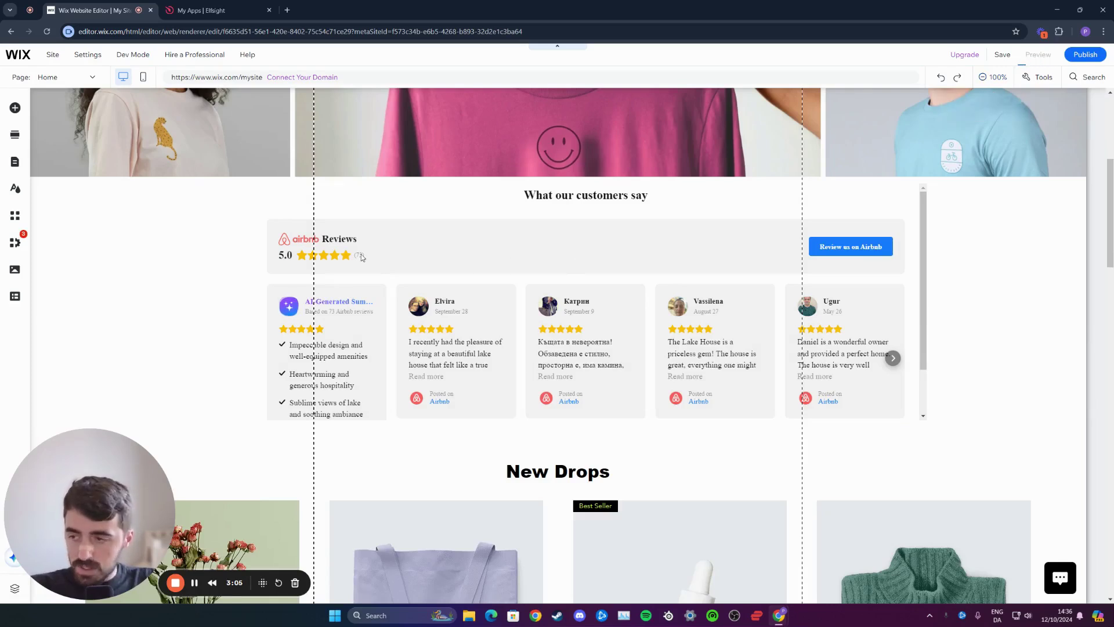
# Step: Preview the site and advance the Airbnb reviews carousel four times
pyautogui.hotkey('ctrl', 'p')
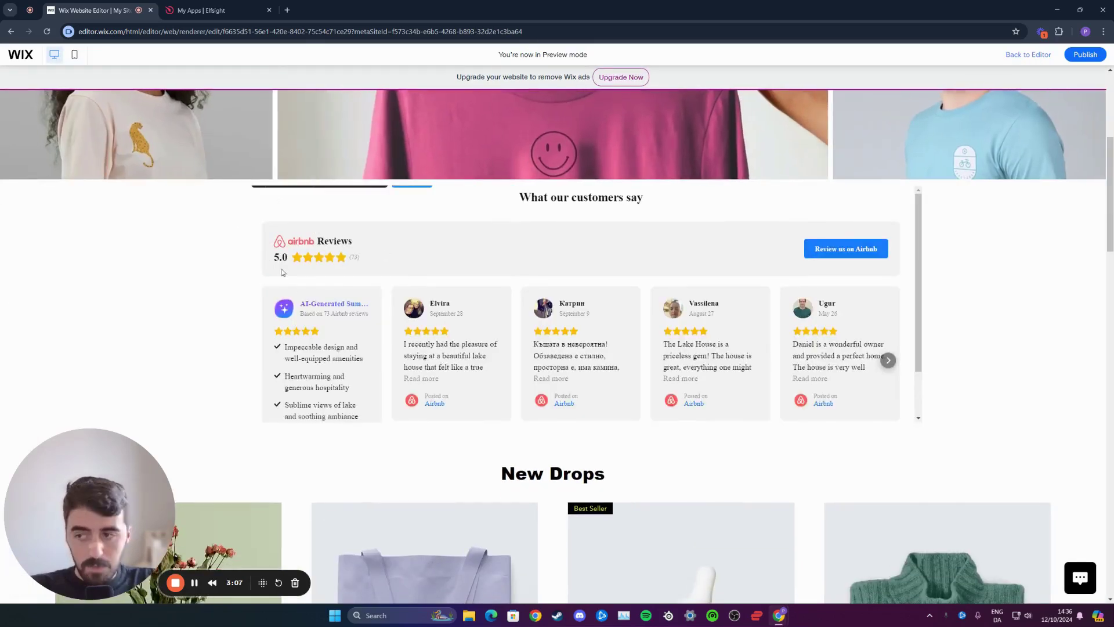
pyautogui.click(887, 360)
pyautogui.click(887, 360)
pyautogui.click(887, 360)
pyautogui.click(887, 361)
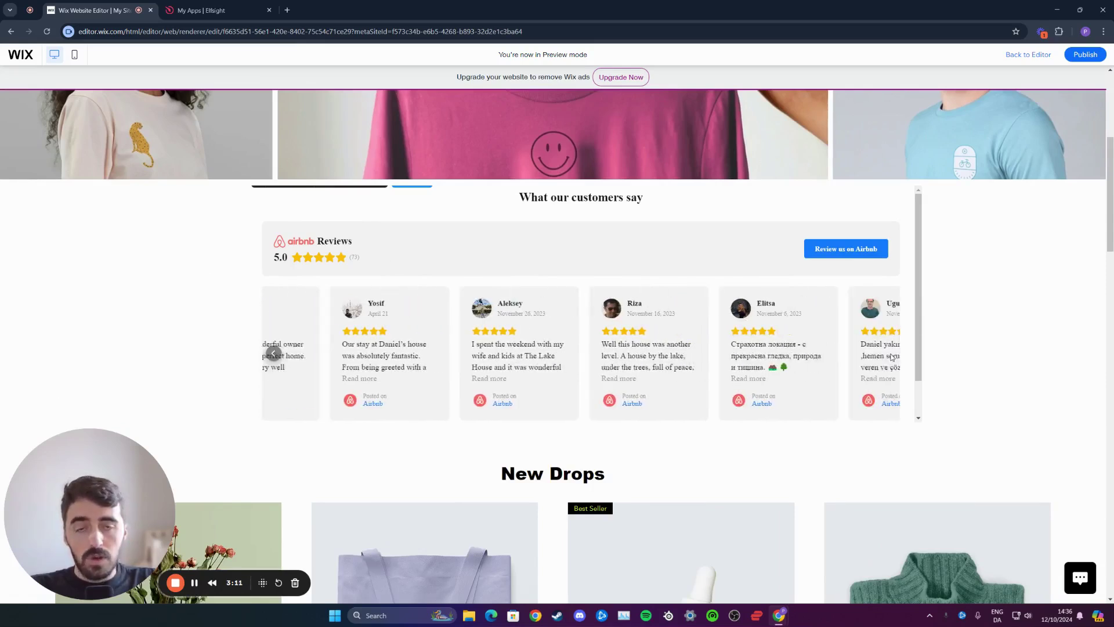